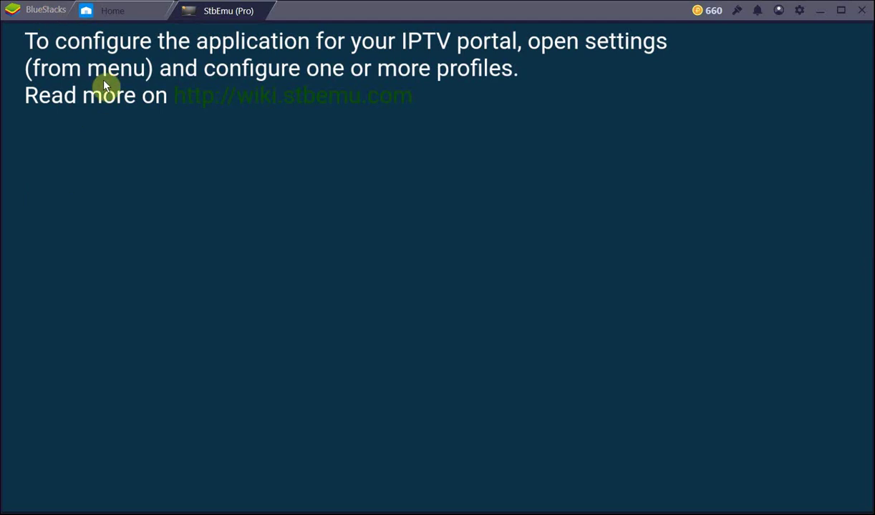
Relaunch StbEmu (Pro) from the BlueStacks app grid and show its on-screen remote
click(120, 13)
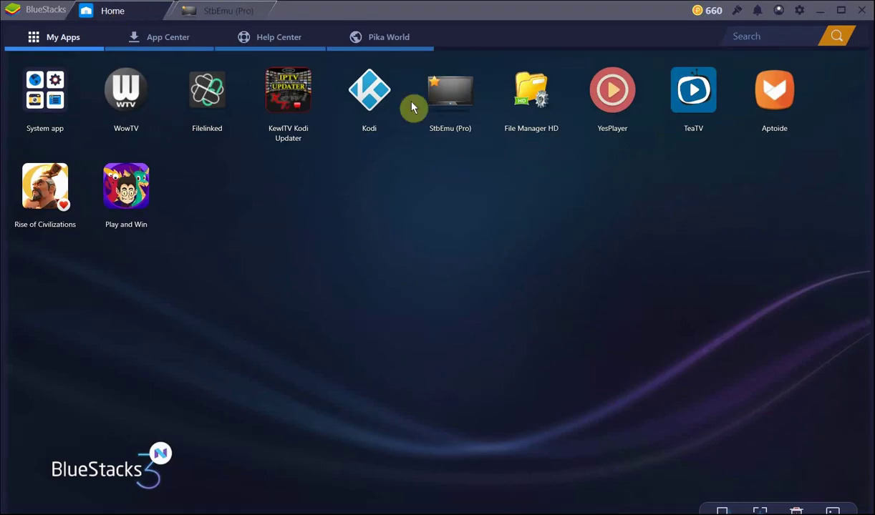
click(434, 102)
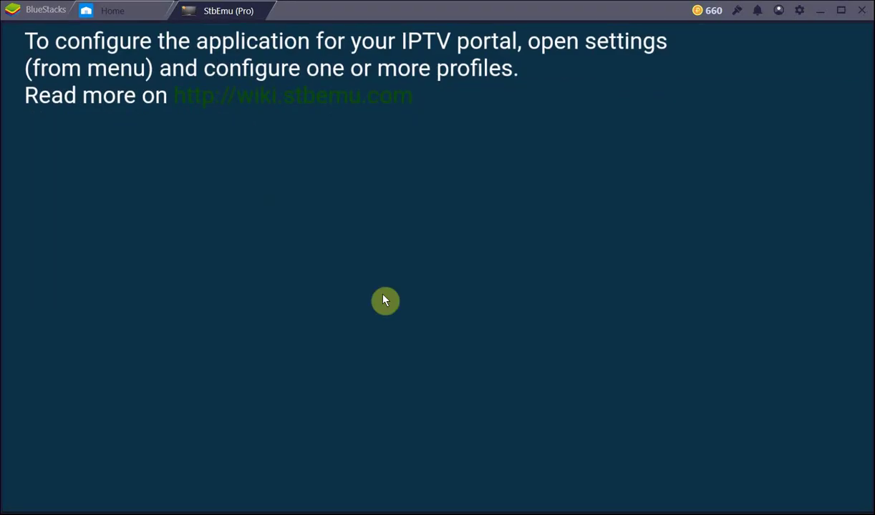
click(385, 301)
Go to Settings > Profiles through the overflow menu to list the 'new iptv' profile
click(499, 212)
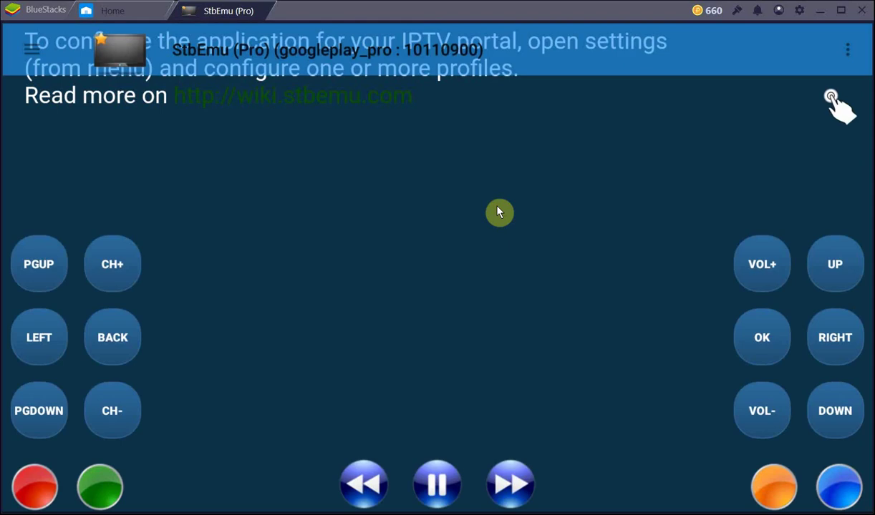
click(836, 51)
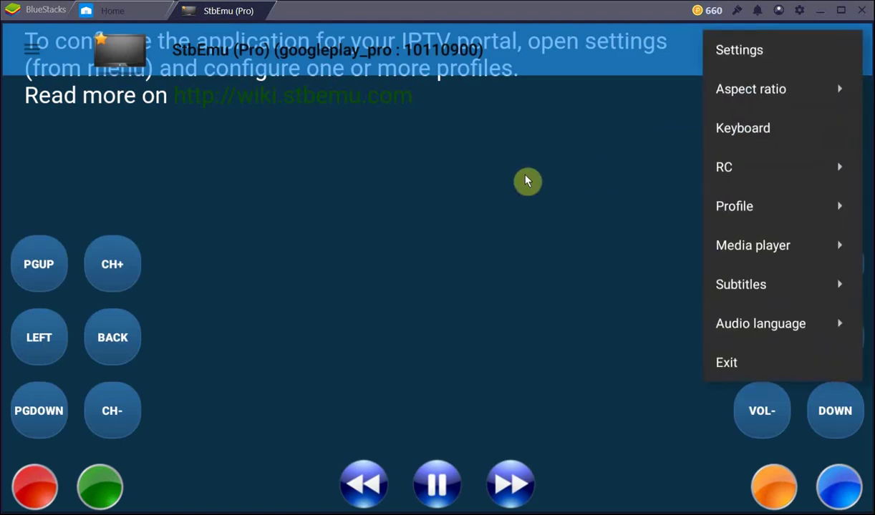
click(743, 50)
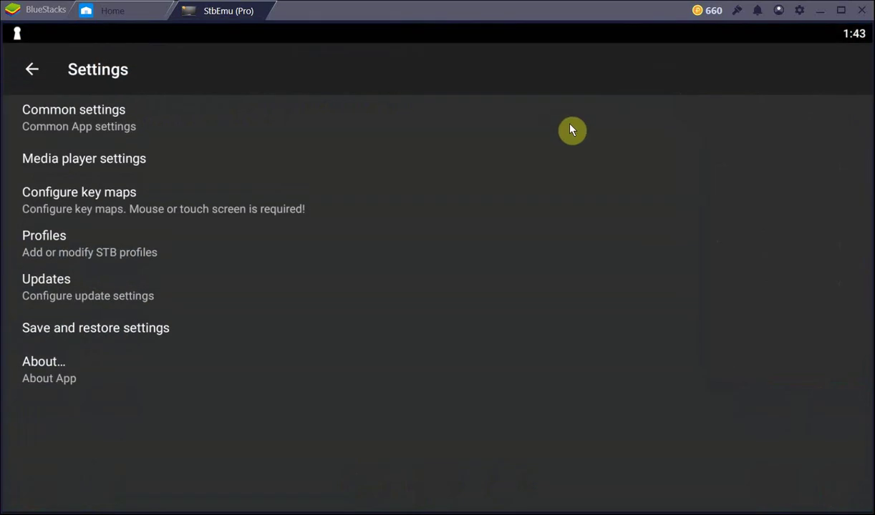
click(53, 247)
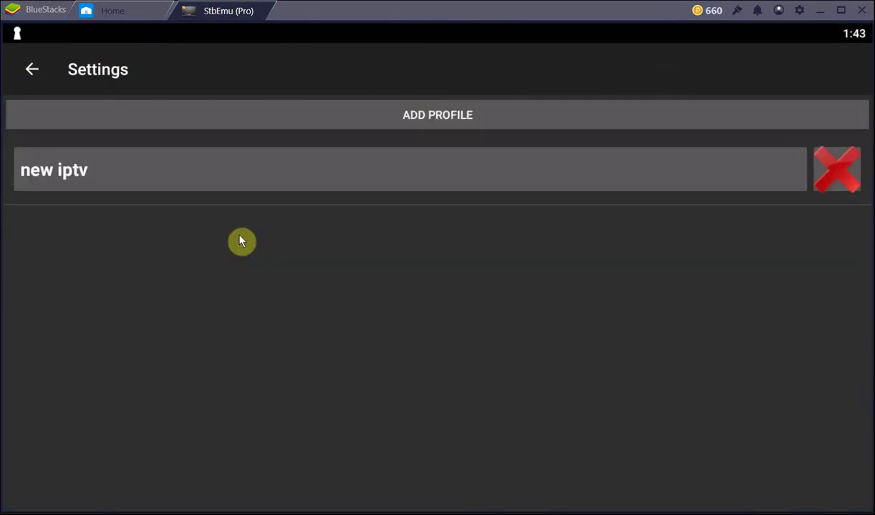
Open the 'new iptv' profile and confirm its profile name unchanged as 'new iptv'
click(221, 181)
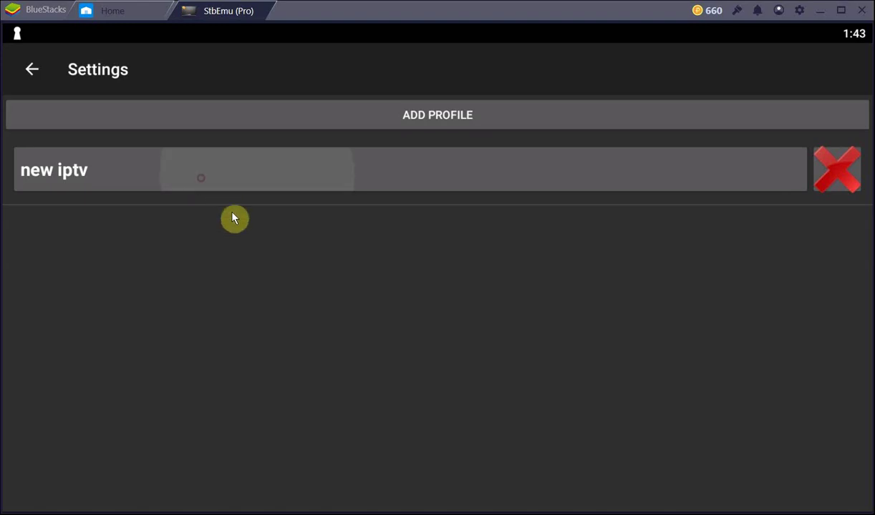
click(152, 136)
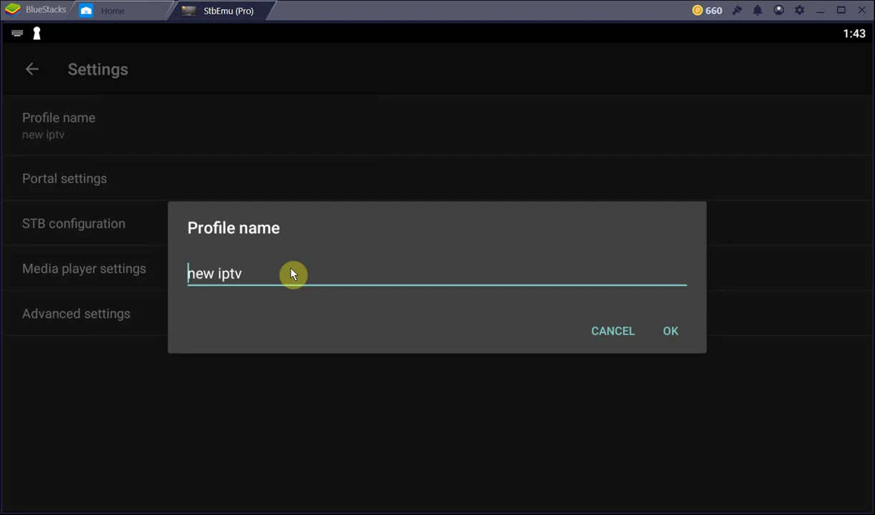
key(Right)
key(Right)
key(Right)
key(Right)
key(Right)
key(Right)
key(Right)
key(Right)
click(673, 332)
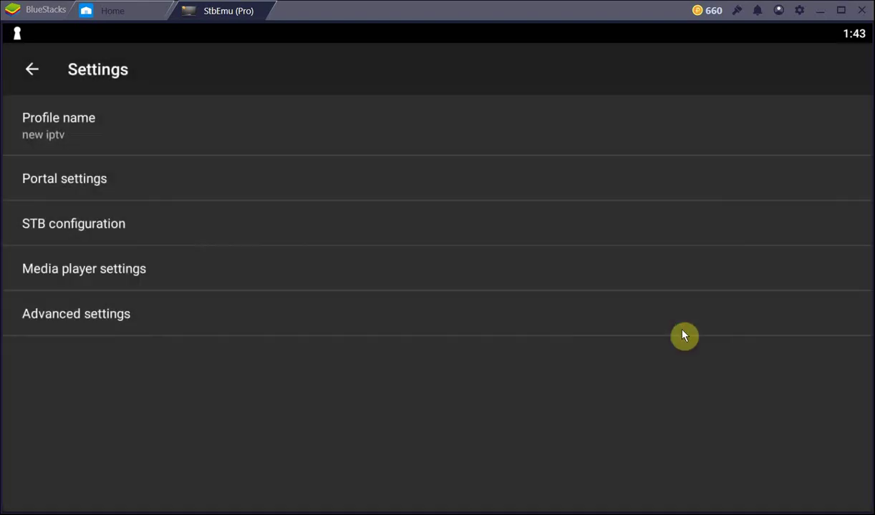
click(83, 191)
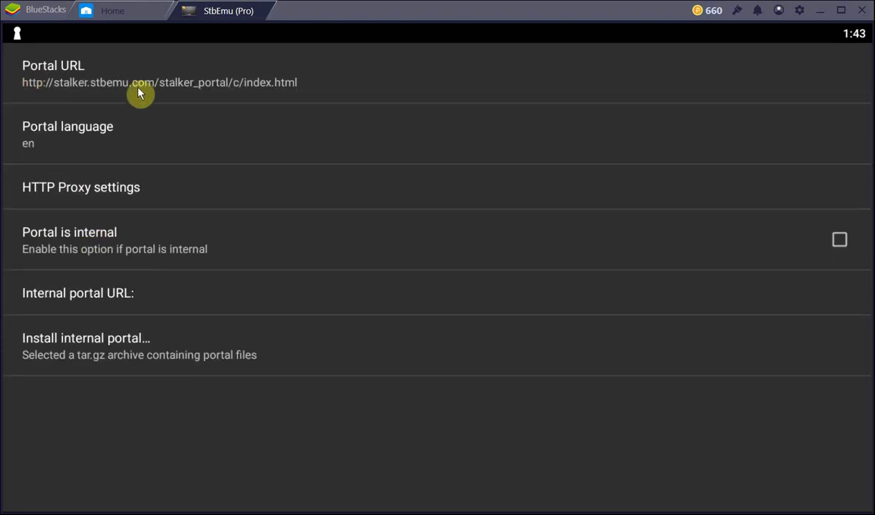
click(191, 93)
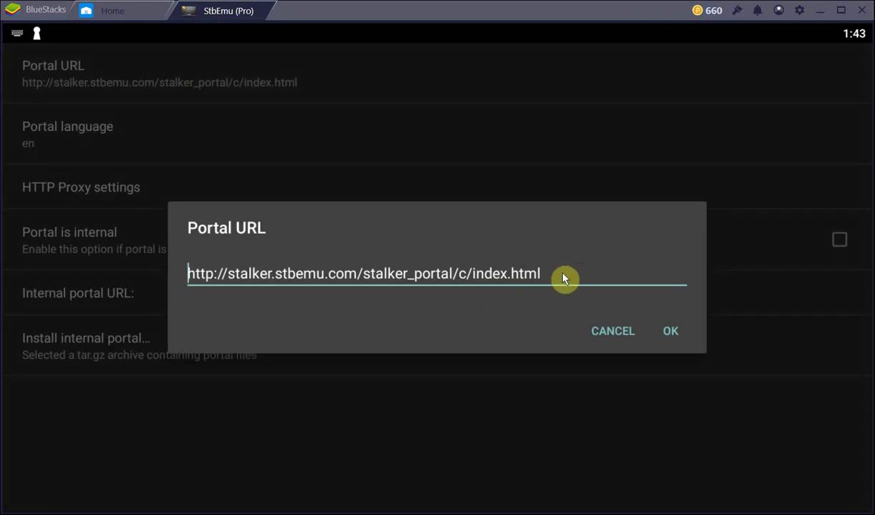
click(548, 279)
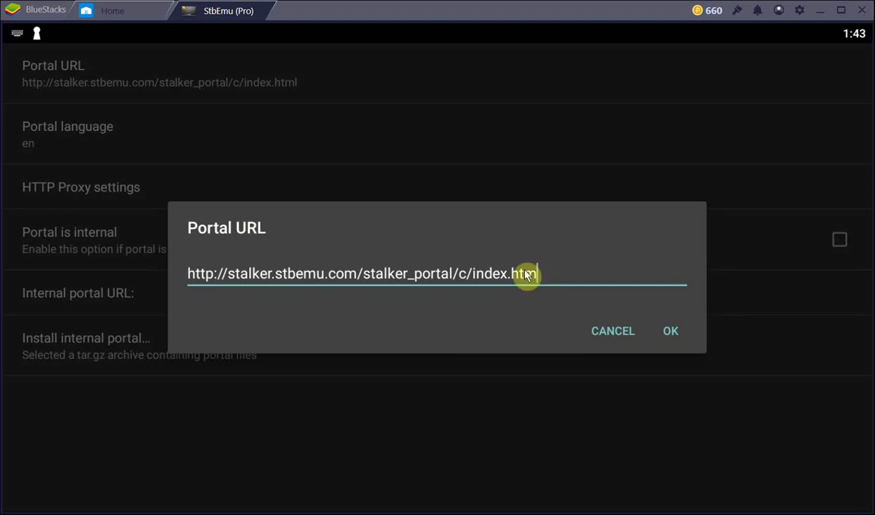
key(BackSpace)
key(BackSpace)
key(BackSpace)
key(BackSpace)
key(BackSpace)
key(BackSpace)
key(BackSpace)
key(BackSpace)
key(BackSpace)
key(BackSpace)
key(BackSpace)
key(BackSpace)
key(BackSpace)
key(BackSpace)
key(BackSpace)
key(BackSpace)
key(BackSpace)
key(BackSpace)
key(BackSpace)
key(BackSpace)
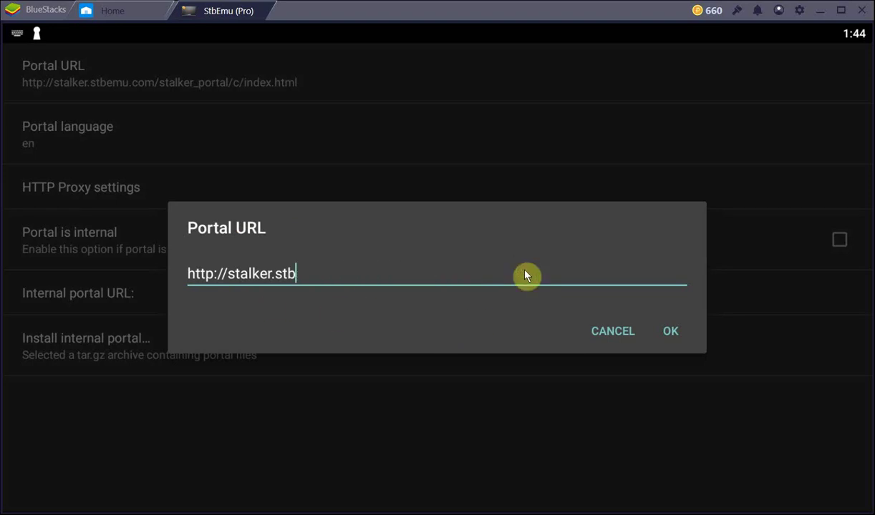
key(BackSpace)
key(BackSpace)
key(BackSpace)
key(BackSpace)
key(BackSpace)
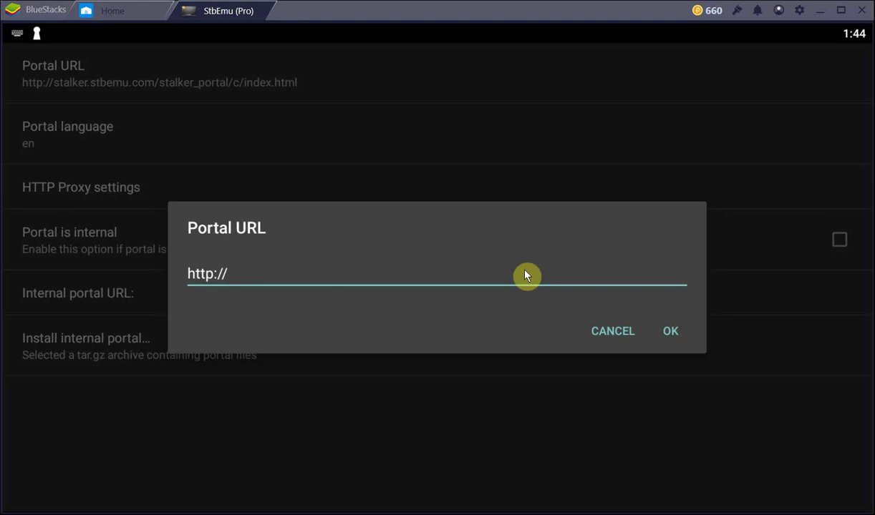
text(new.selfip.)
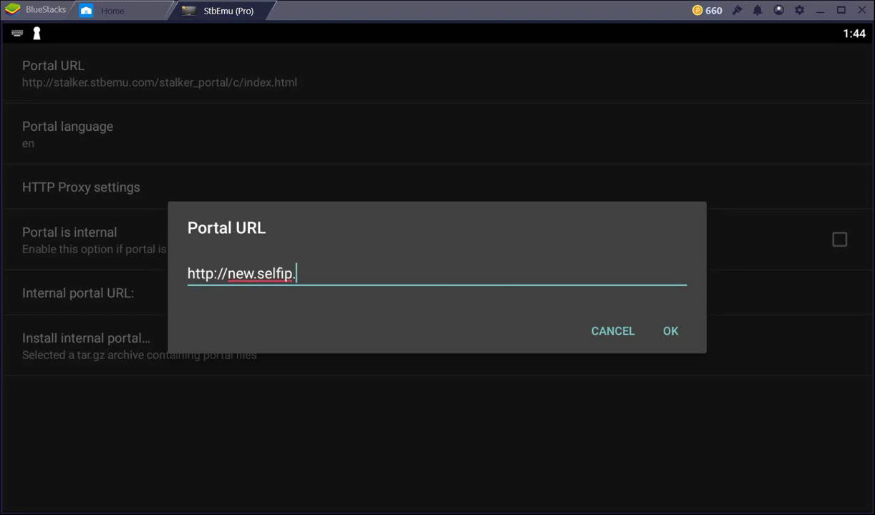
text(com)
click(659, 333)
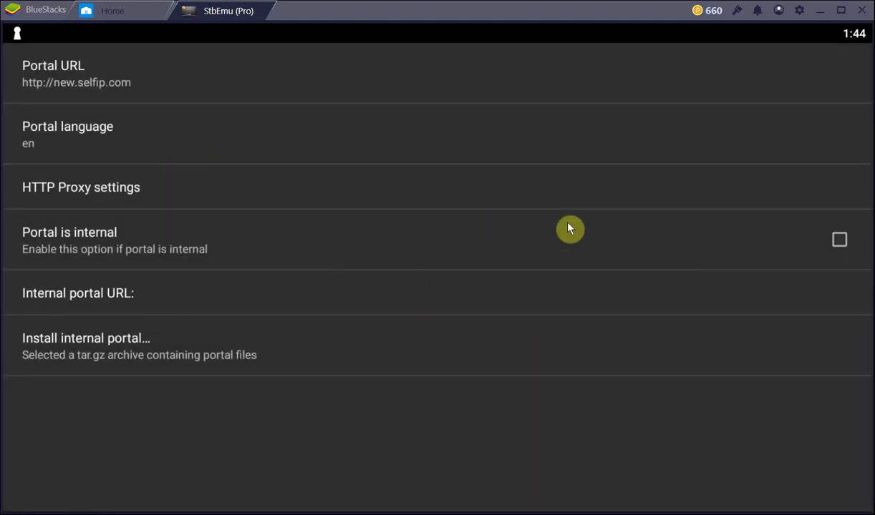
Change the STB model from MAG 250 to MAG 254 and recheck the model list
key(Escape)
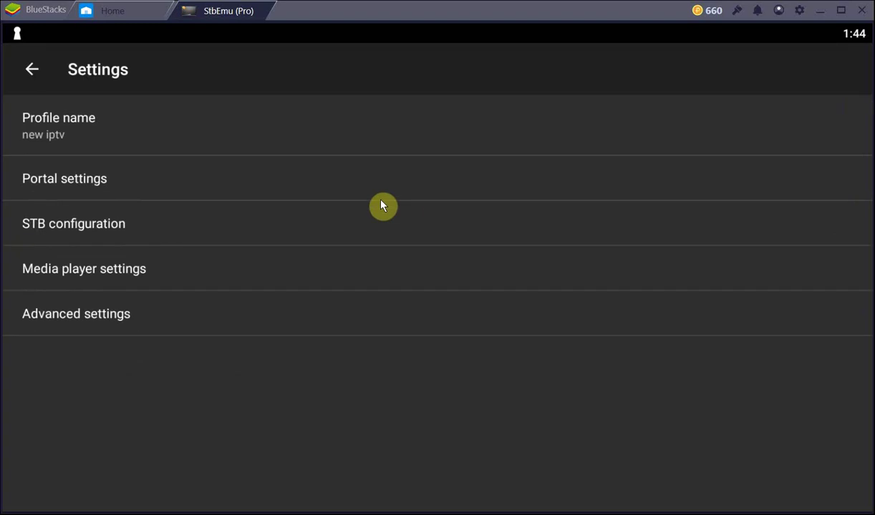
click(84, 235)
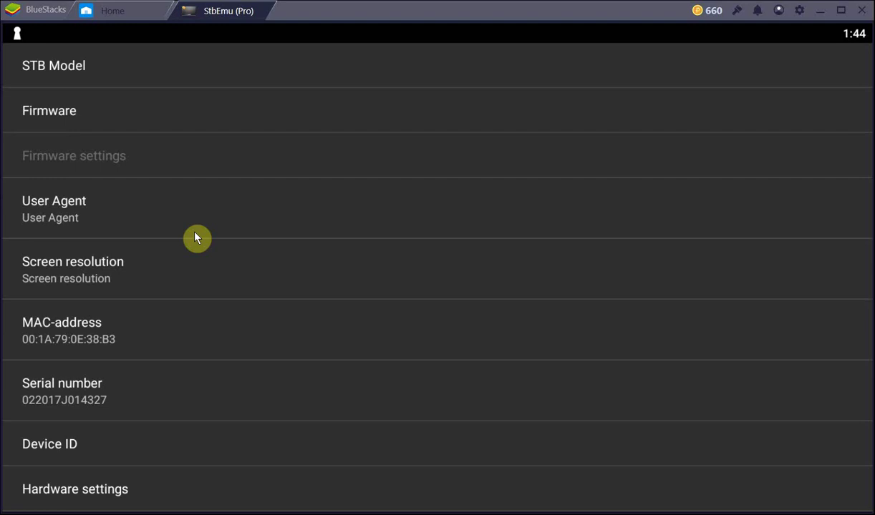
click(97, 85)
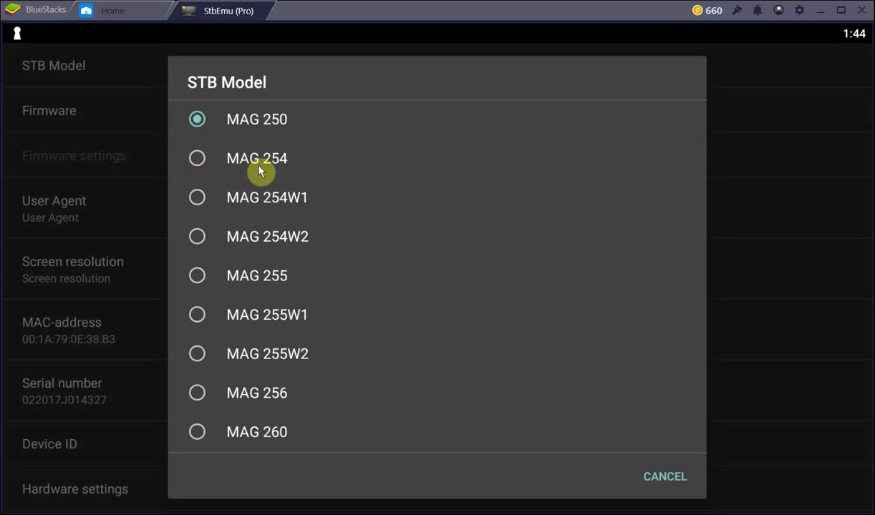
click(201, 166)
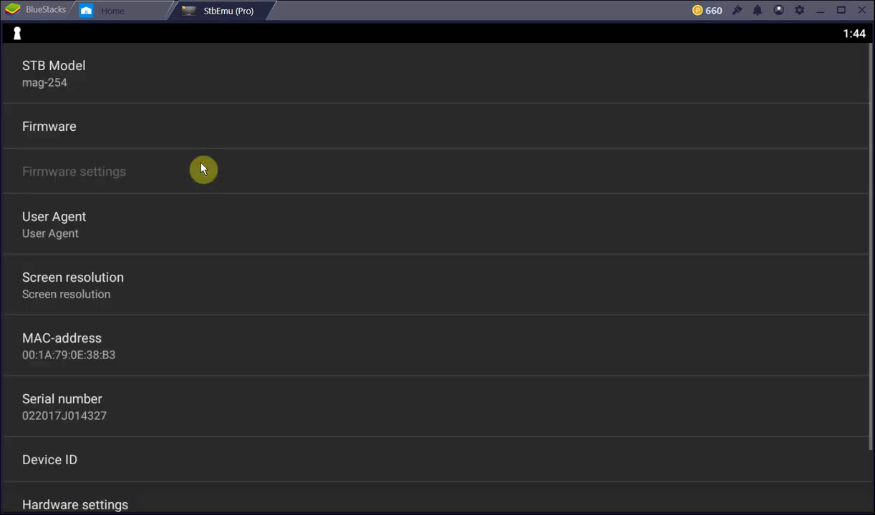
click(99, 95)
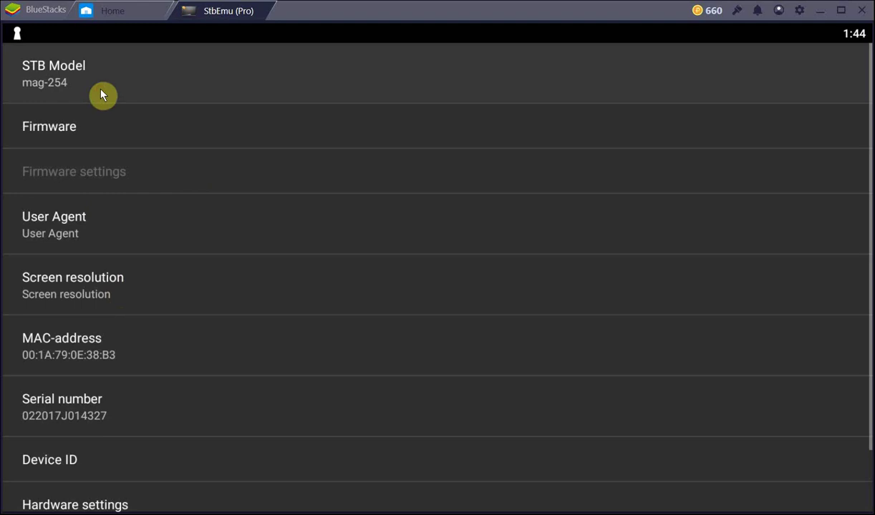
scroll(239, 180, up, 3)
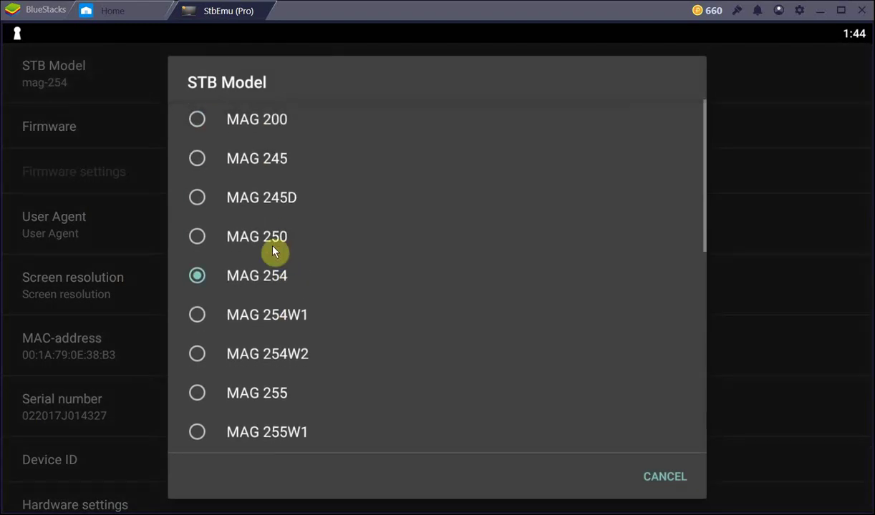
scroll(317, 263, down, 8)
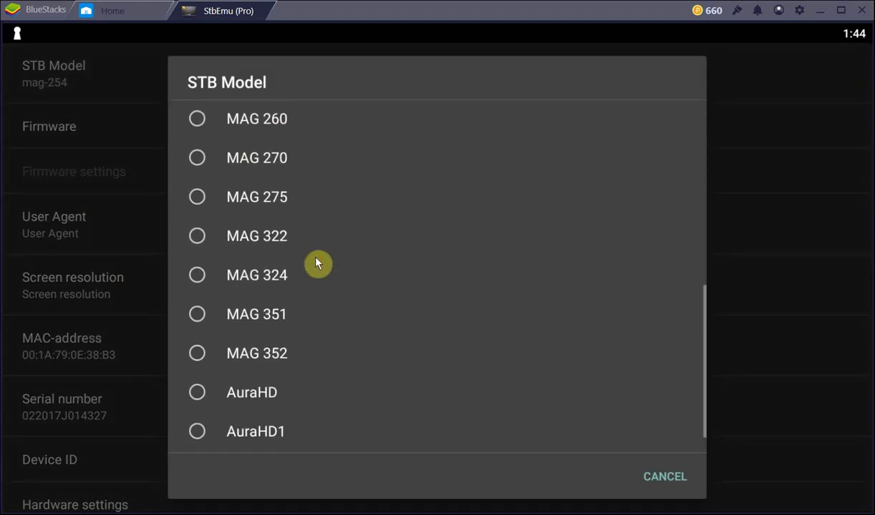
scroll(317, 263, up, 8)
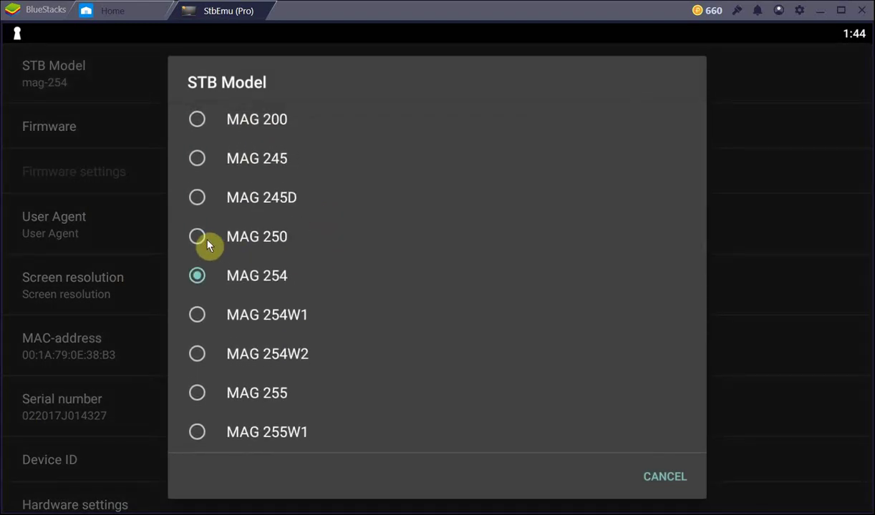
click(328, 280)
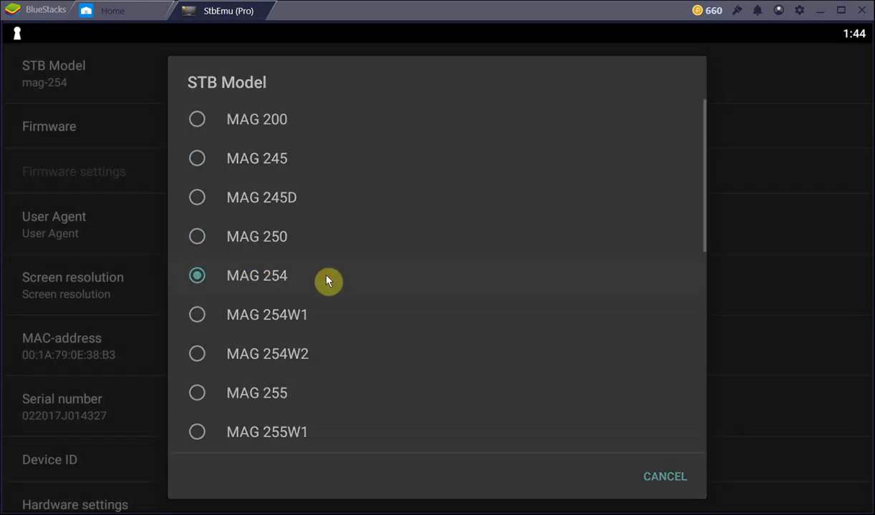
Leave firmware unchanged, set screen resolution to 1280x720, and open the MAC-address editor
click(62, 126)
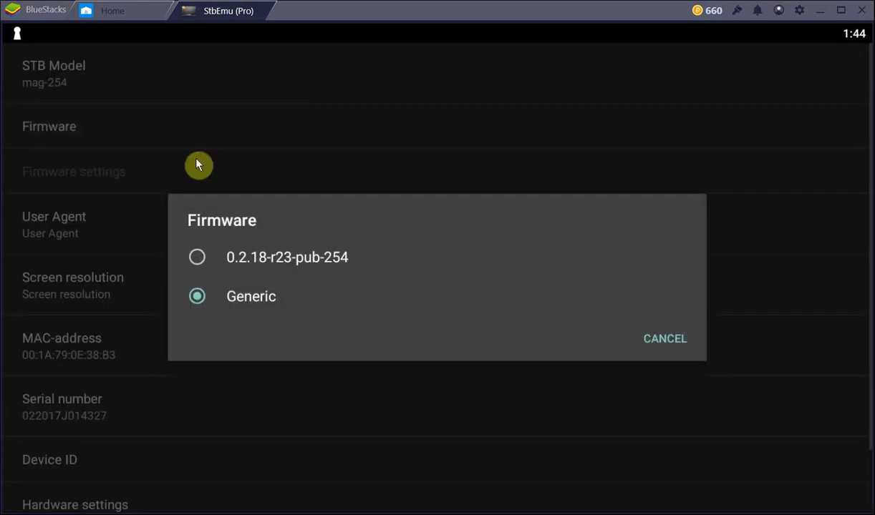
click(657, 340)
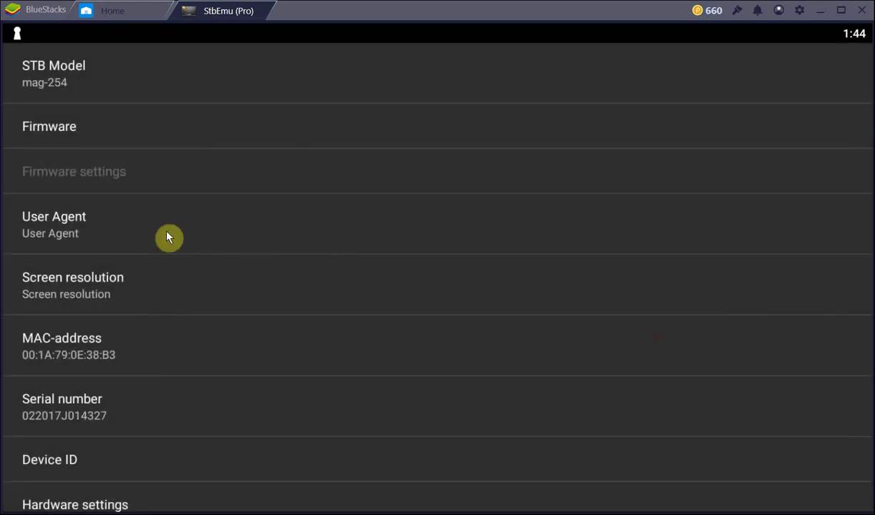
click(121, 284)
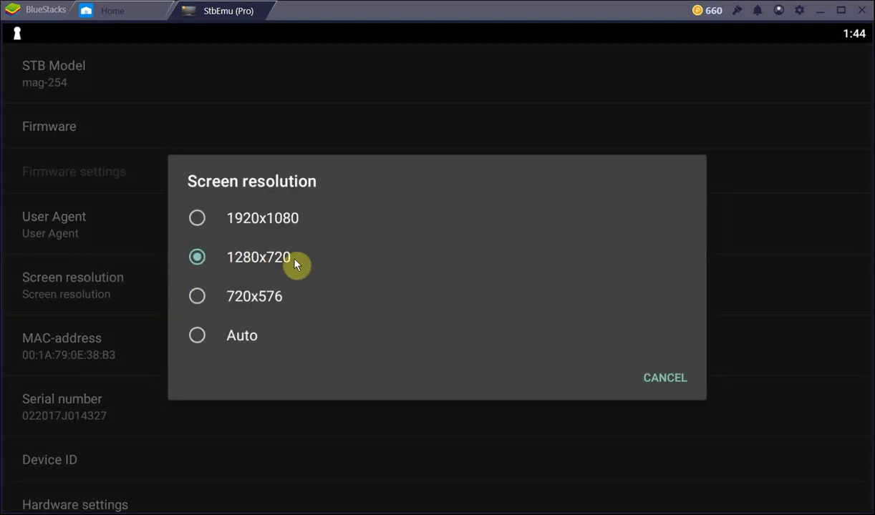
click(206, 337)
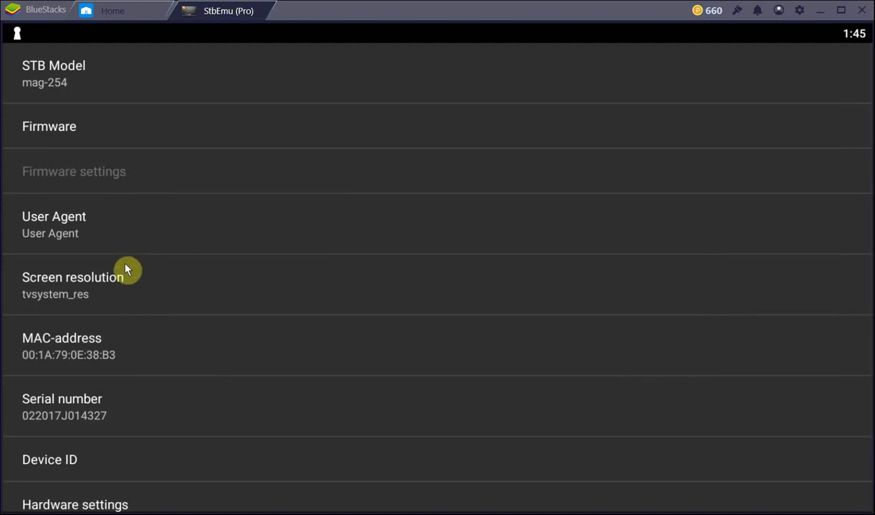
click(101, 290)
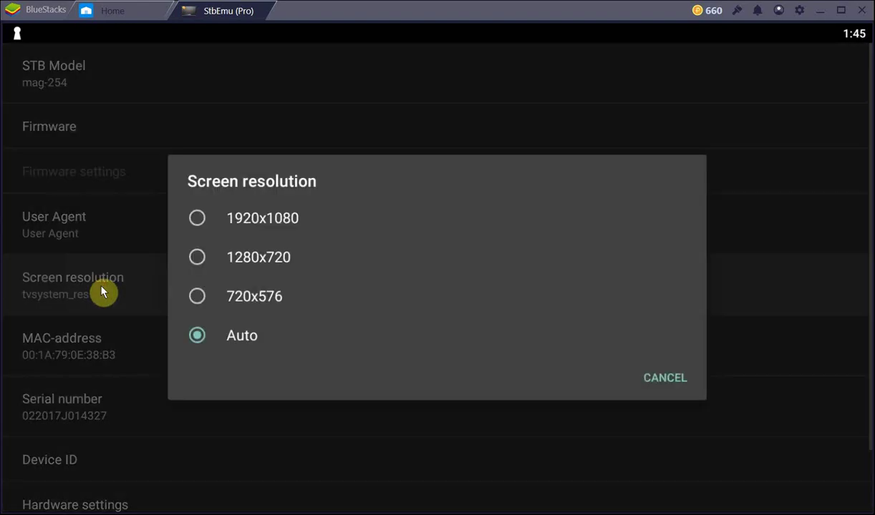
click(199, 257)
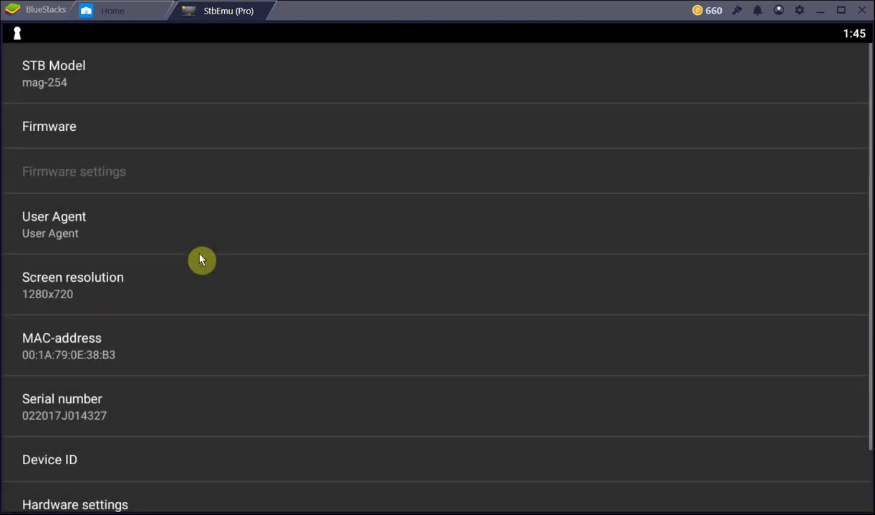
click(101, 336)
Keep the 00:1A:79: prefix and enter the provider-assigned MAC ending, then save
click(324, 275)
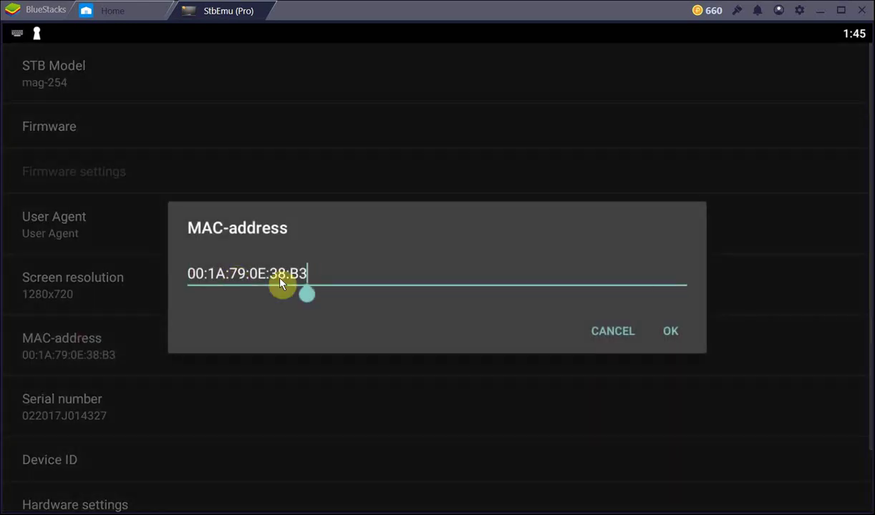
drag(190, 279, 243, 281)
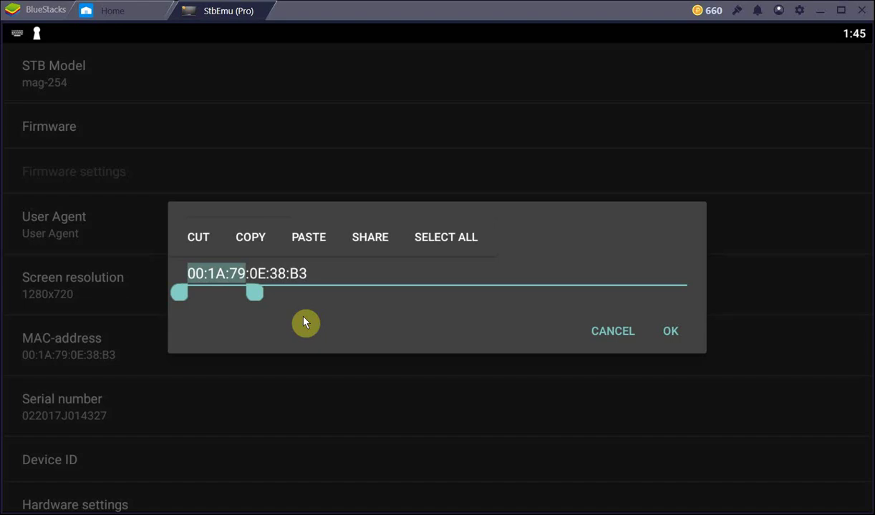
click(379, 279)
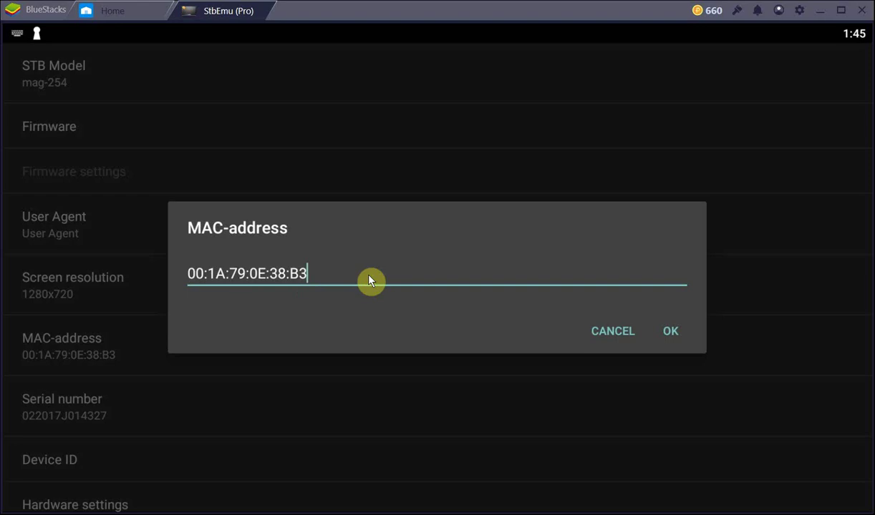
key(BackSpace)
key(BackSpace)
key(BackSpace)
key(BackSpace)
key(BackSpace)
key(BackSpace)
key(BackSpace)
key(BackSpace)
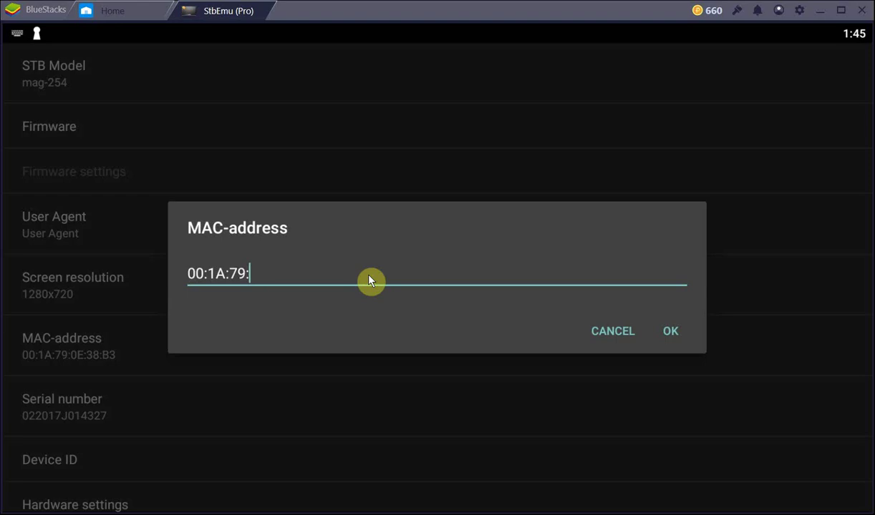
text(04)
text(:f3:55)
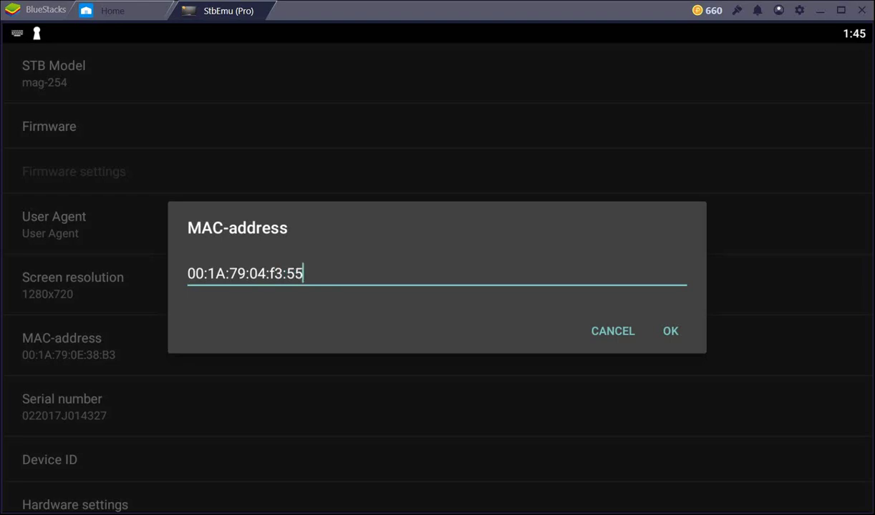
click(670, 333)
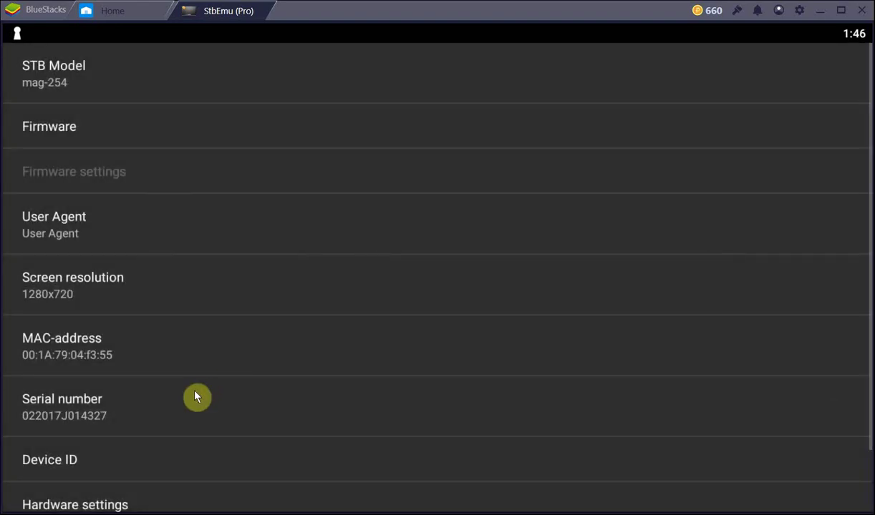
Erase the whole serial number and save it blank
scroll(131, 398, down, 2)
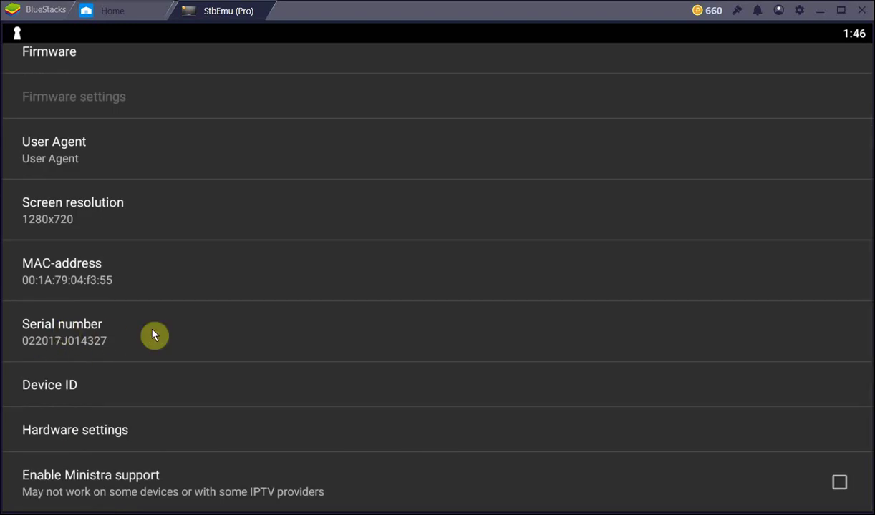
click(70, 340)
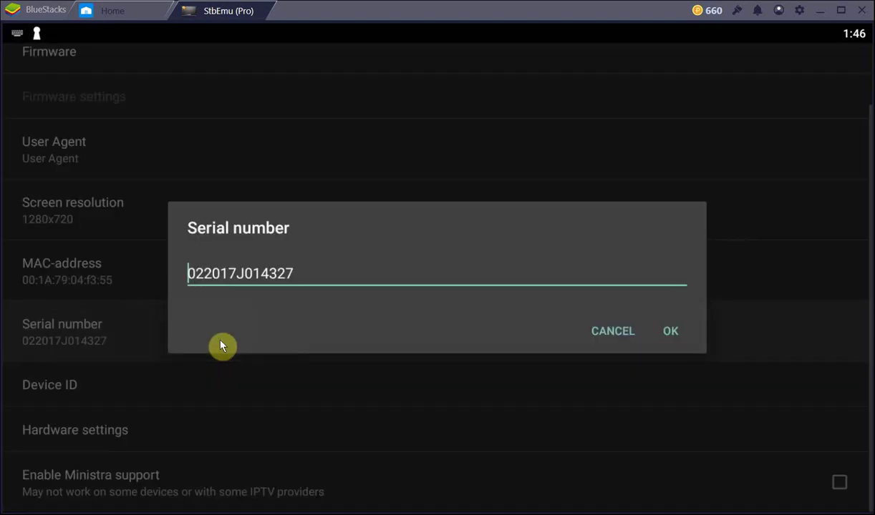
click(366, 285)
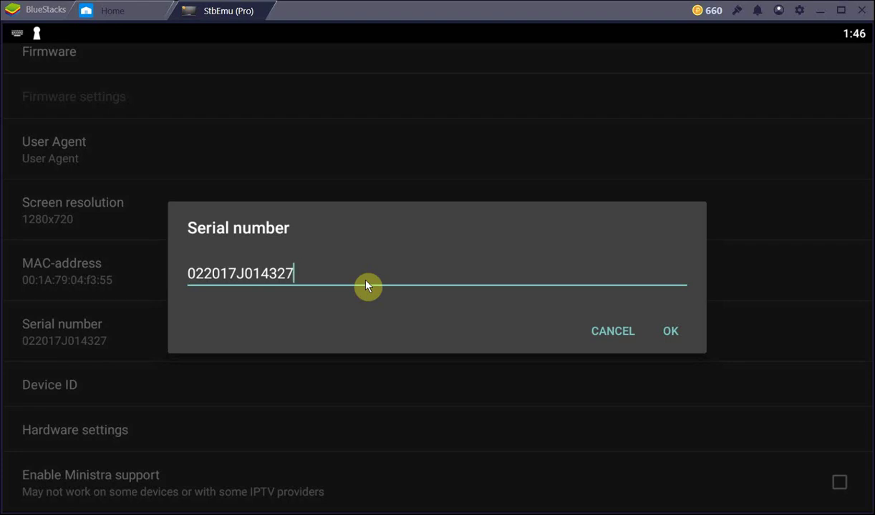
key(BackSpace)
key(BackSpace)
key(BackSpace)
key(BackSpace)
key(BackSpace)
key(BackSpace)
key(BackSpace)
key(BackSpace)
key(BackSpace)
key(BackSpace)
key(BackSpace)
key(BackSpace)
key(BackSpace)
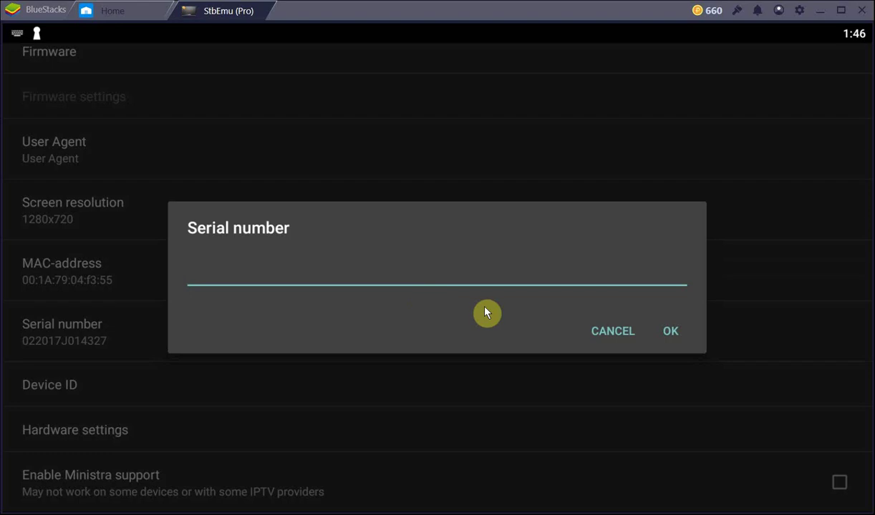
click(666, 331)
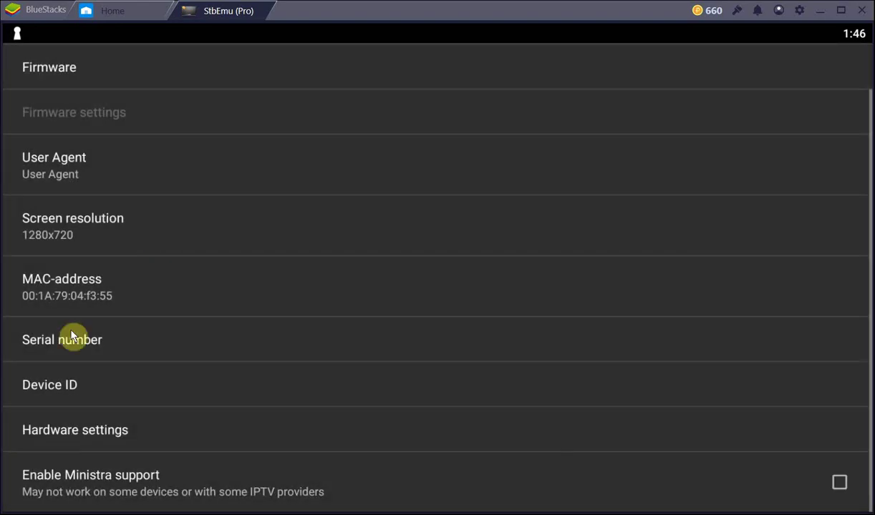
Check the hardware vendor and version, then scroll back to the top of STB configuration
click(119, 430)
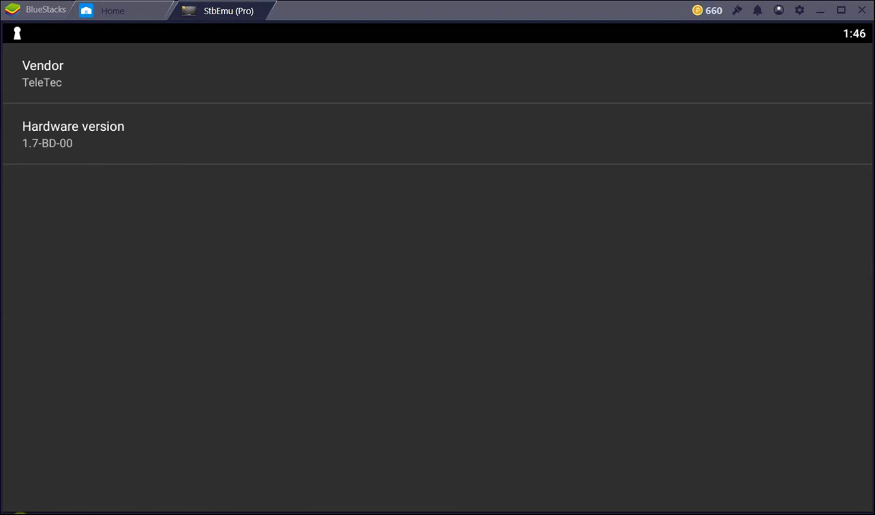
key(Escape)
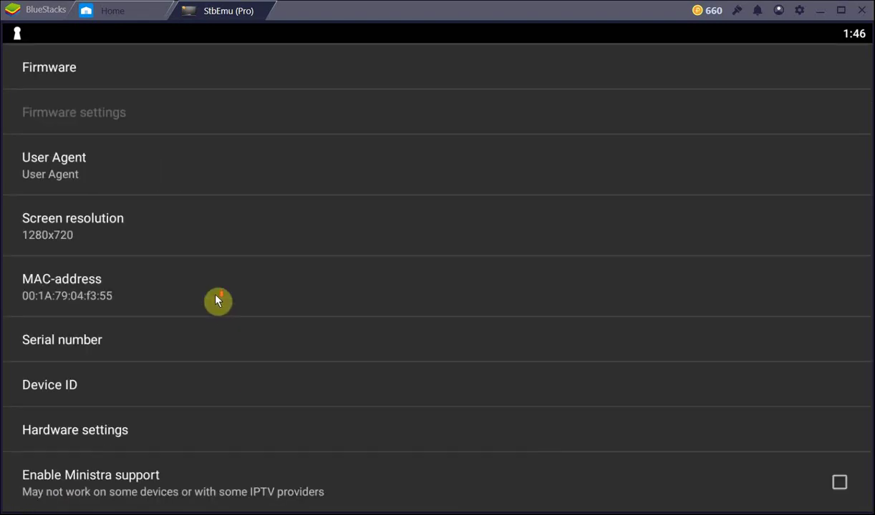
drag(219, 301, 161, 378)
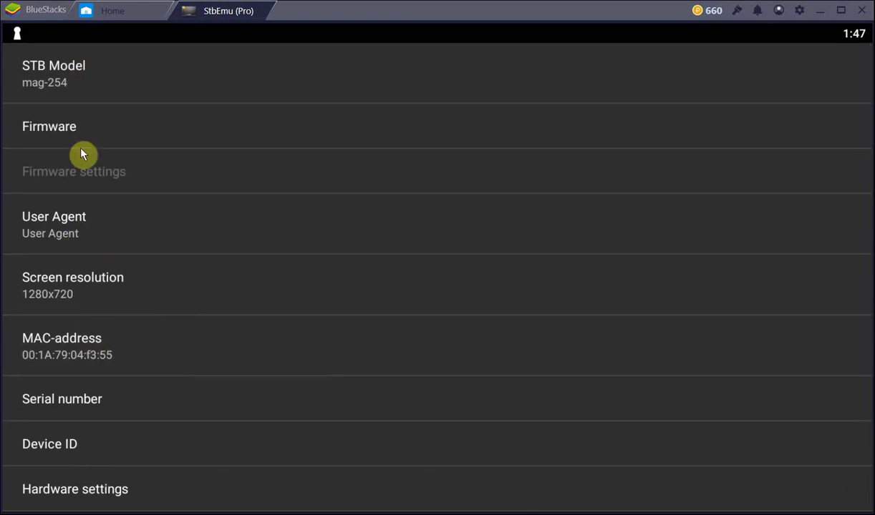
Review the portal settings, back out to main Settings, and view the key maps
key(Escape)
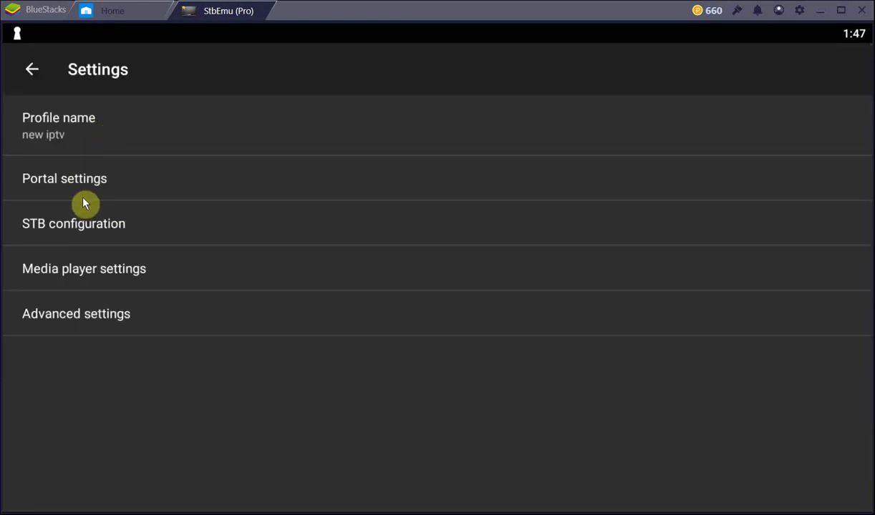
click(86, 180)
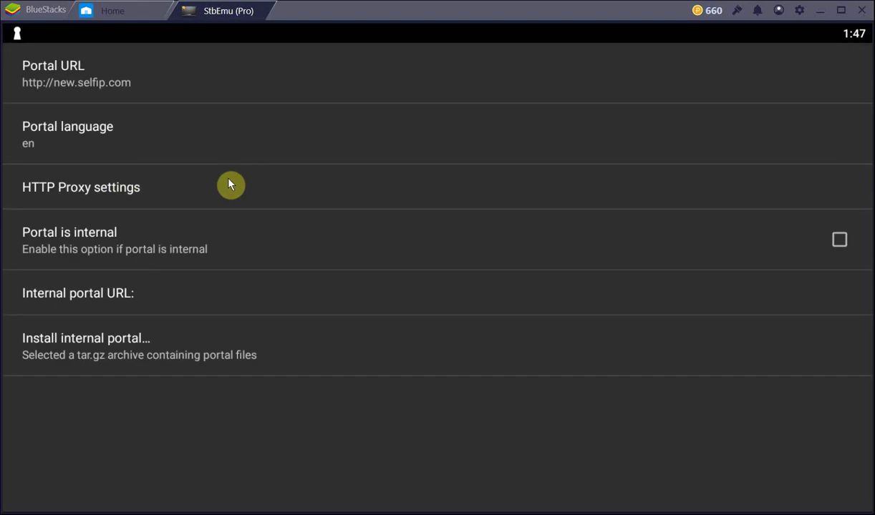
key(Escape)
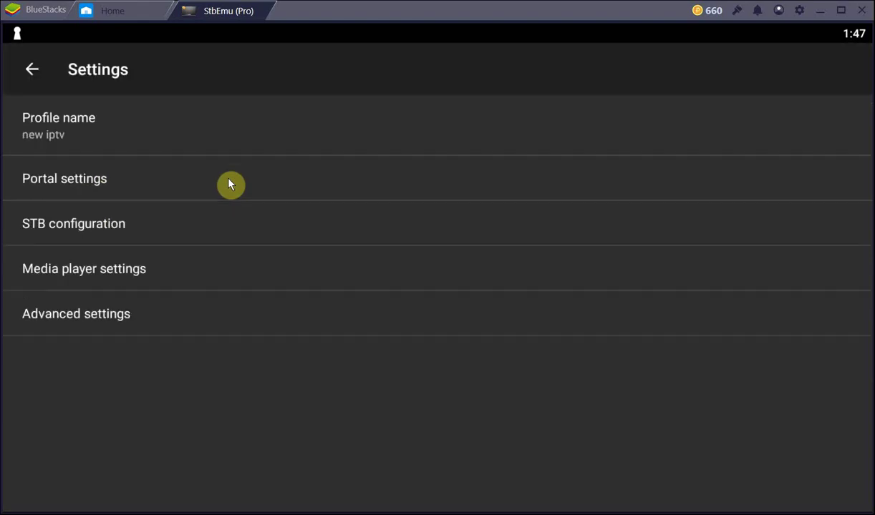
key(Escape)
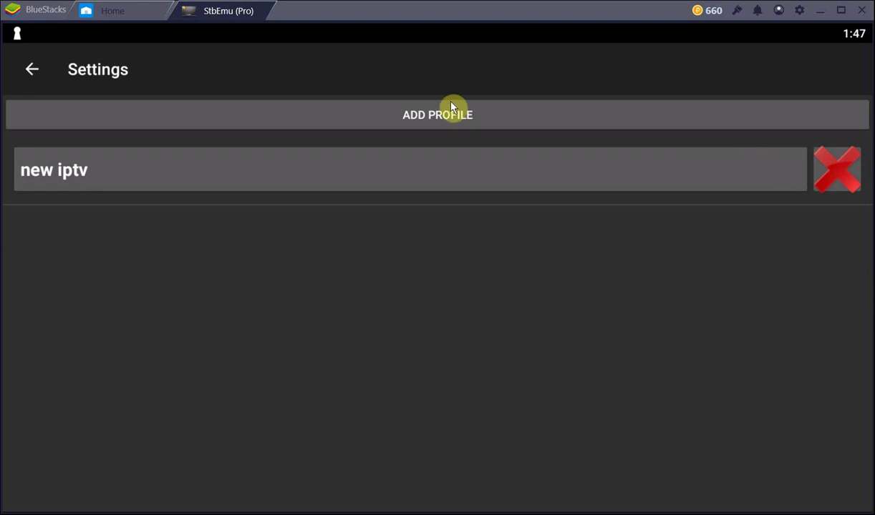
key(Escape)
click(566, 204)
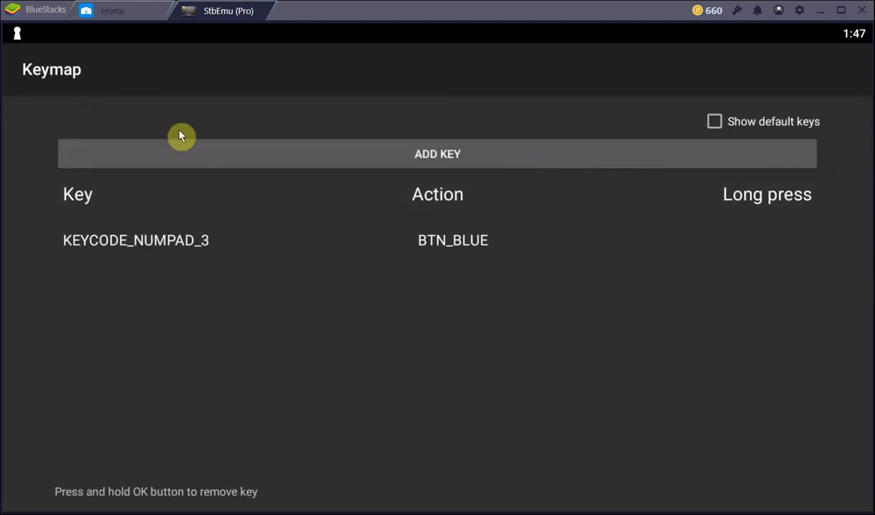
Check the Profile list shows 'new iptv' as active, then exit StbEmu to BlueStacks home
key(Escape)
key(Escape)
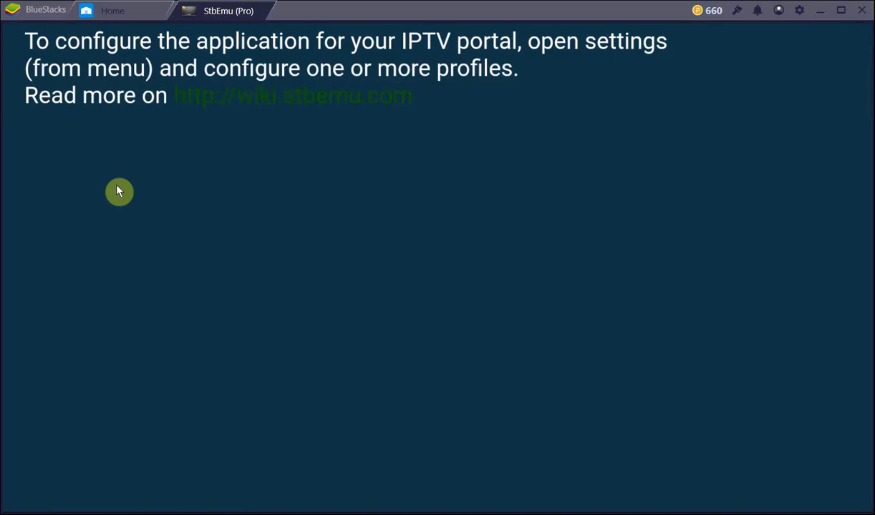
click(632, 222)
click(848, 49)
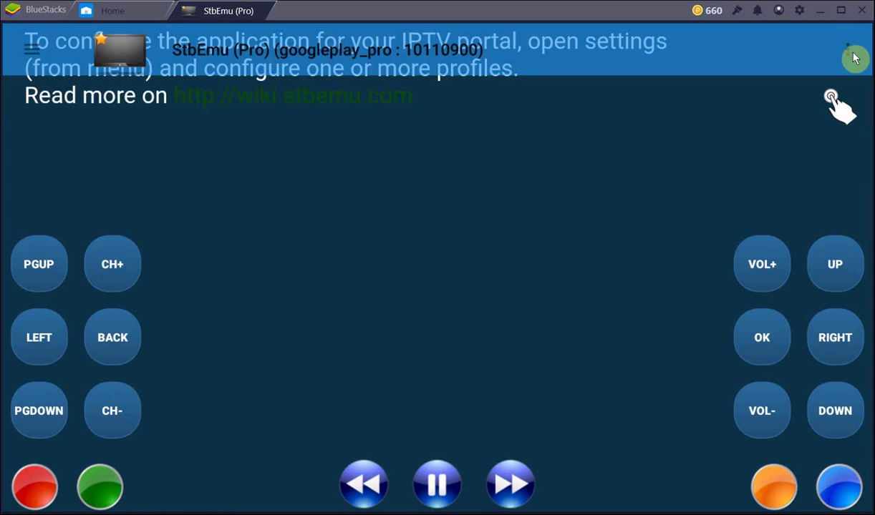
click(752, 205)
click(792, 156)
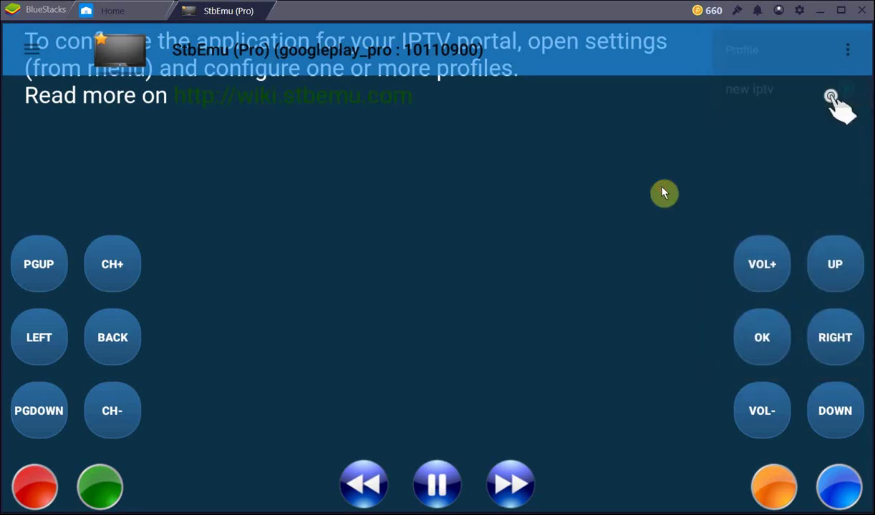
click(836, 56)
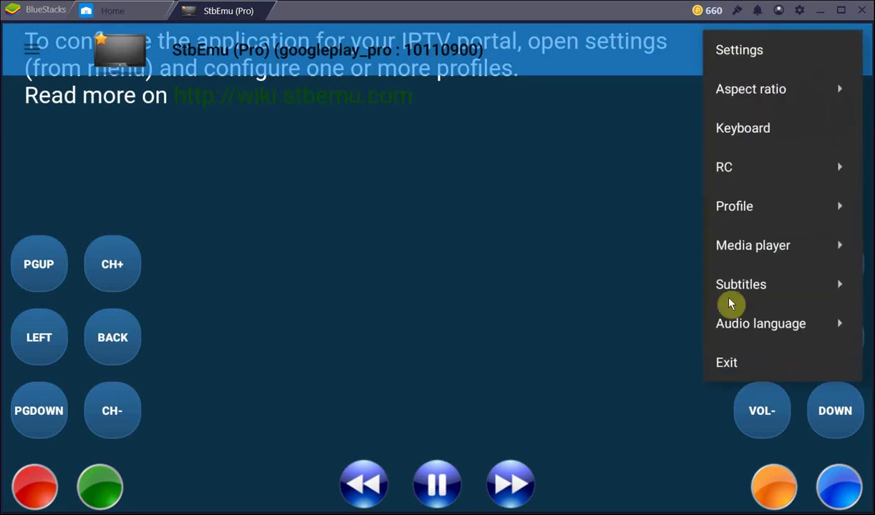
click(742, 360)
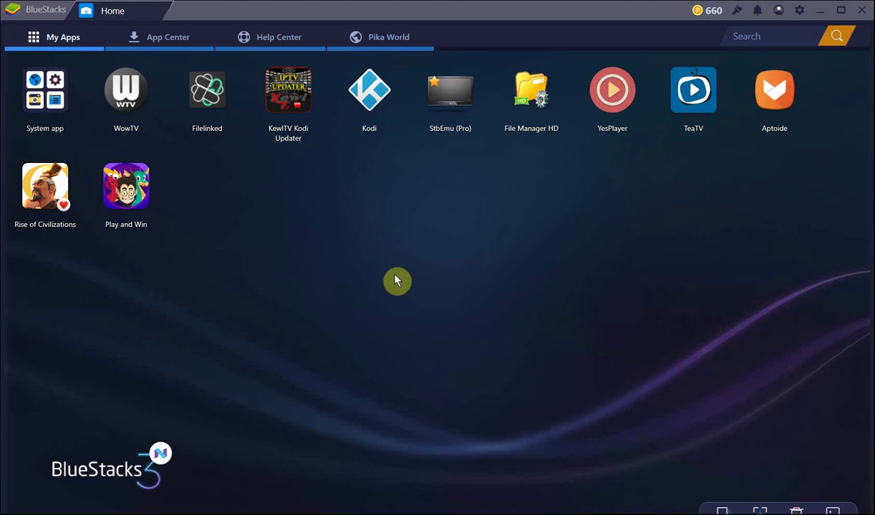
click(460, 94)
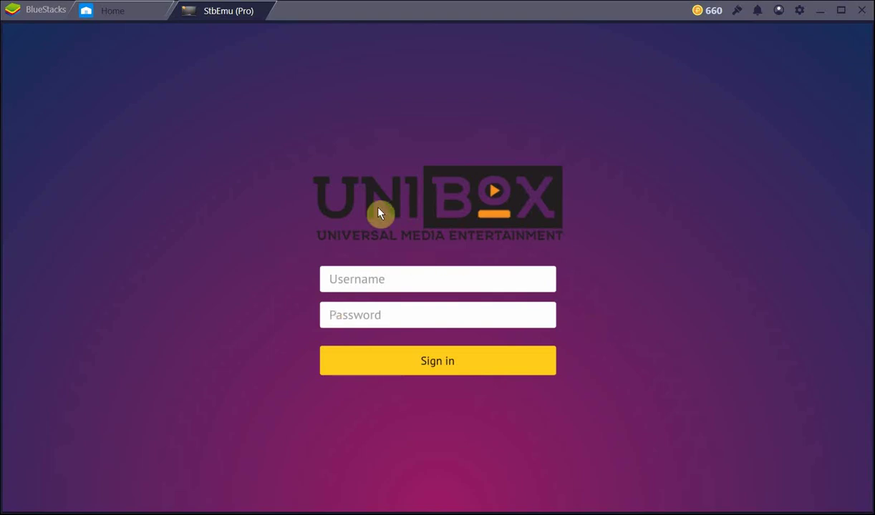
click(259, 138)
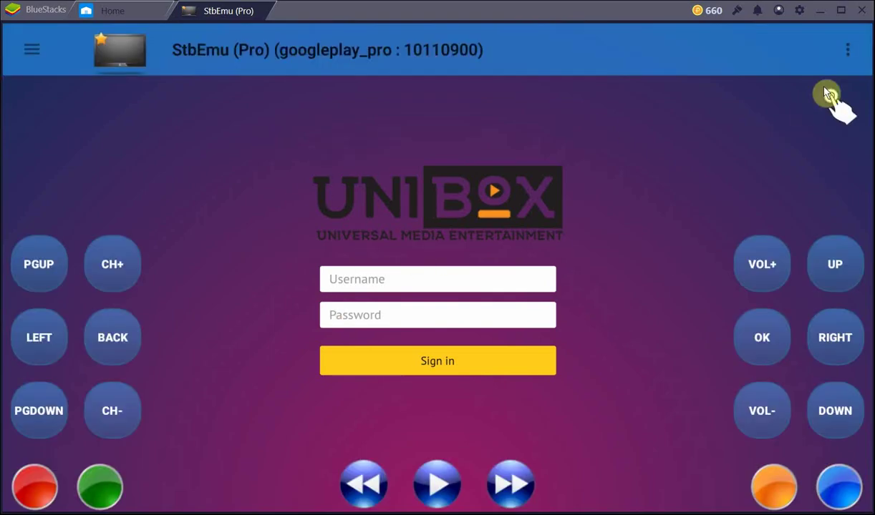
click(848, 49)
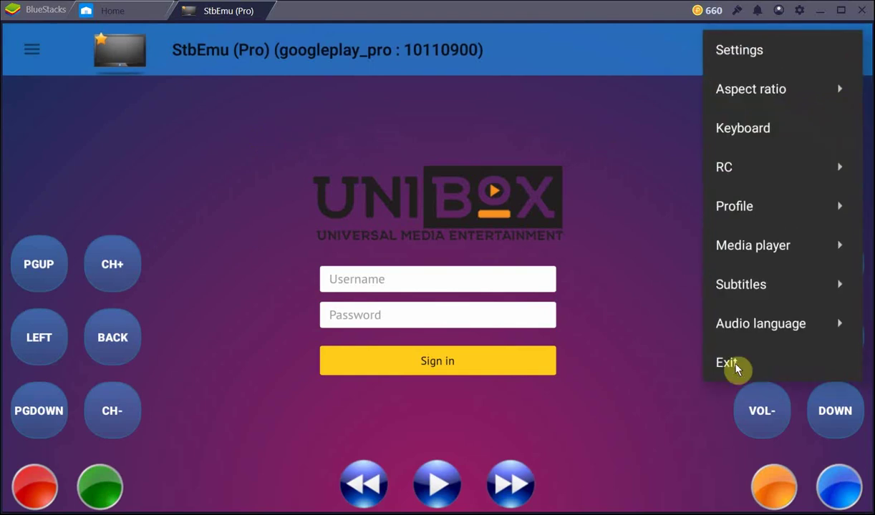
click(730, 365)
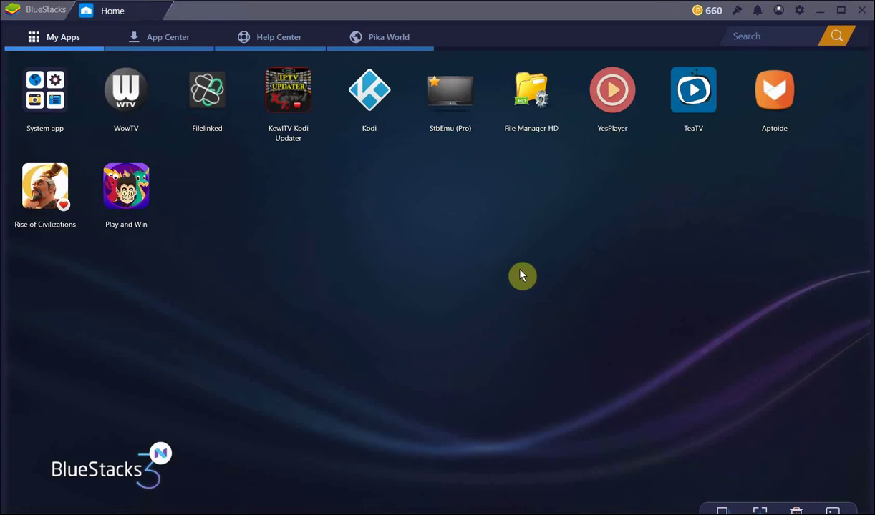